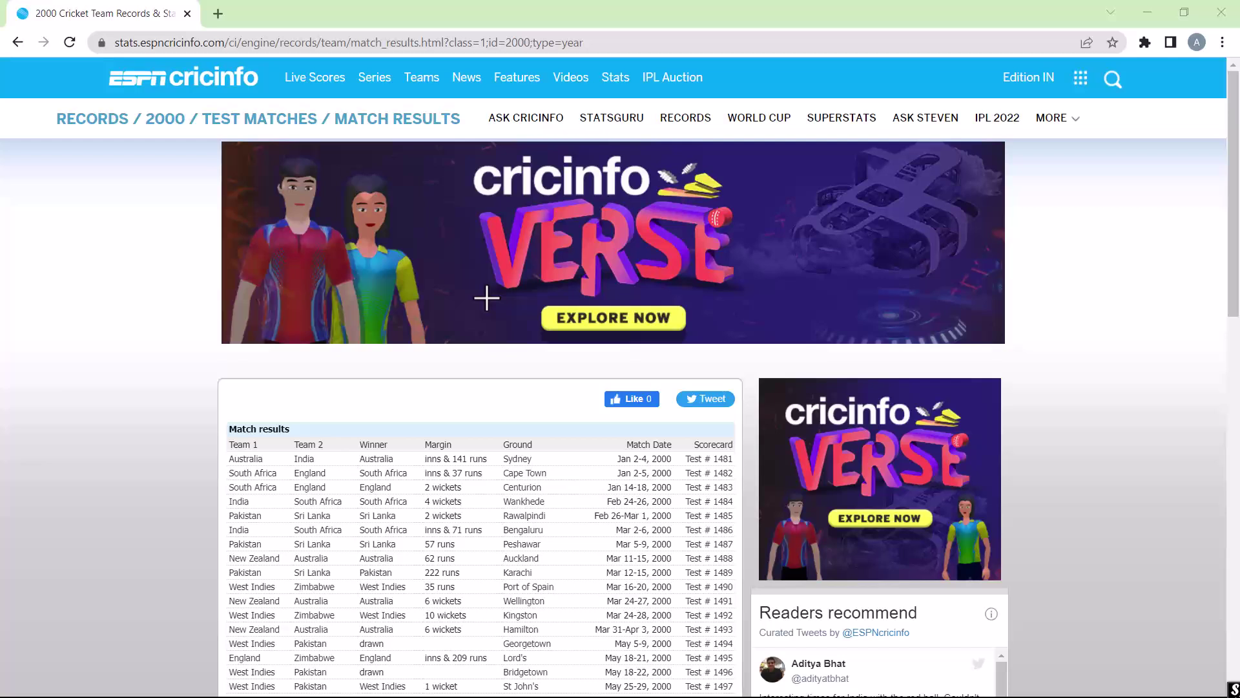
mouse_move(103, 22)
mouse_down()
mouse_move(170, 52)
mouse_move(262, 62)
mouse_move(600, 62)
mouse_up()
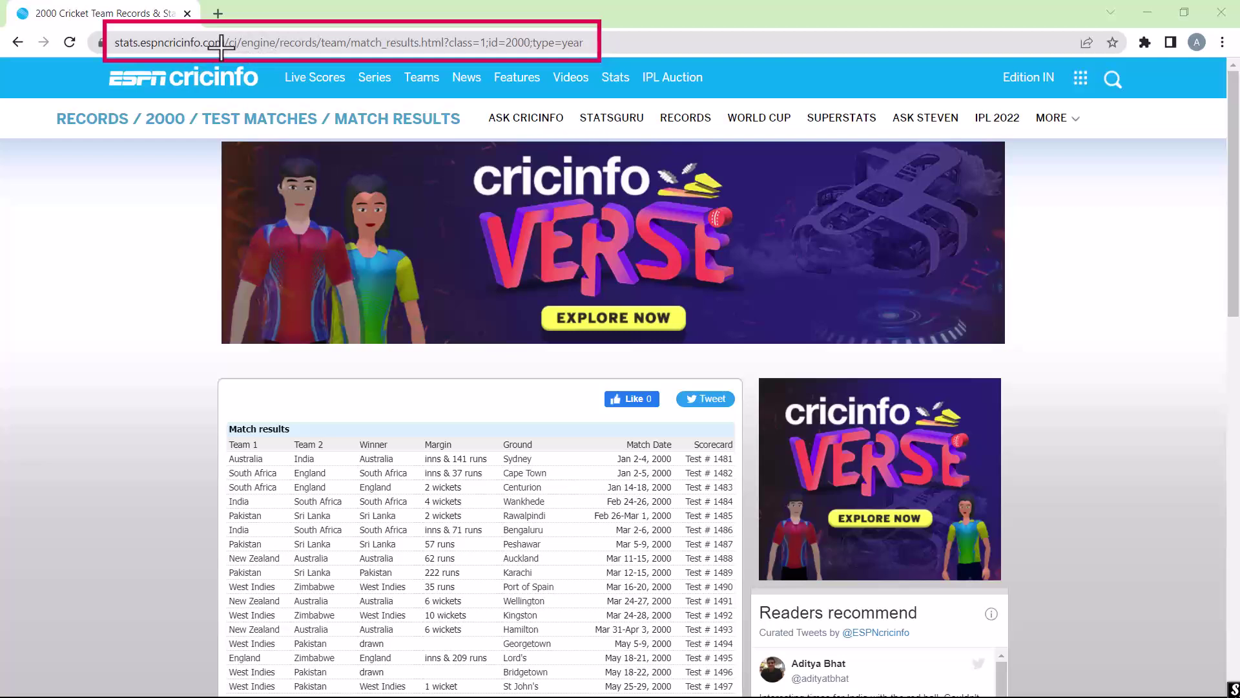
mouse_move(100, 64)
mouse_down()
mouse_move(180, 90)
mouse_move(272, 98)
mouse_up()
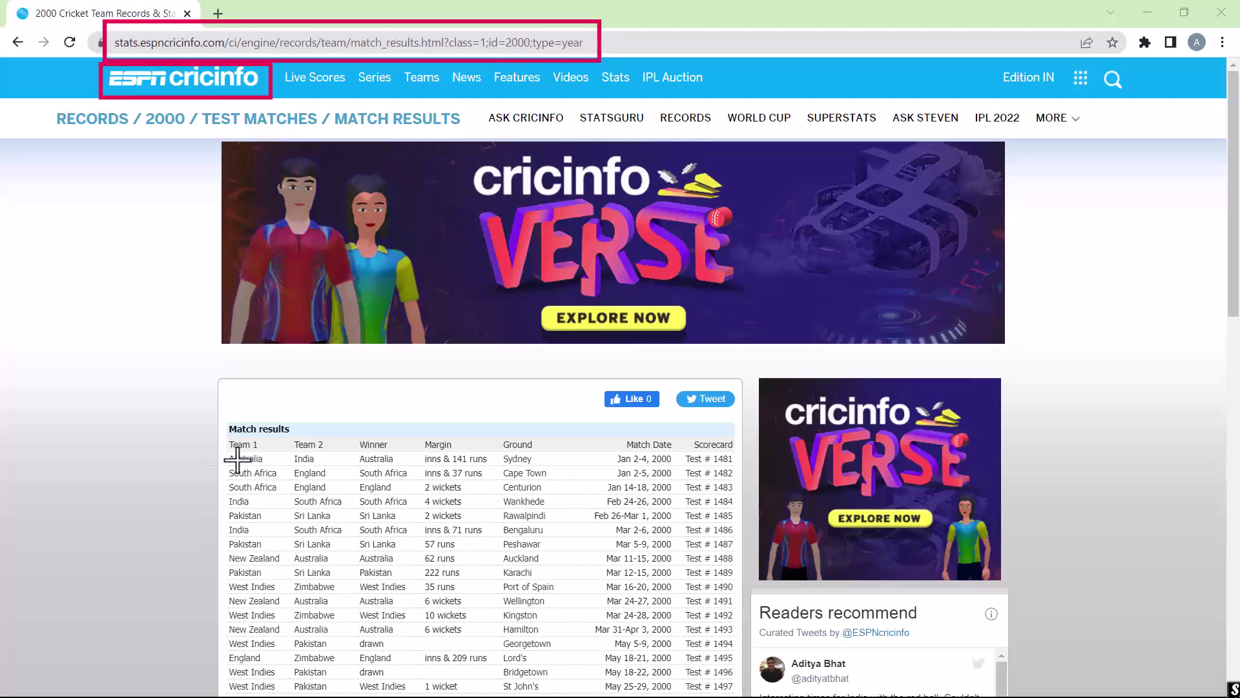
mouse_move(224, 412)
mouse_down()
mouse_move(263, 488)
mouse_move(389, 505)
mouse_move(747, 515)
mouse_up()
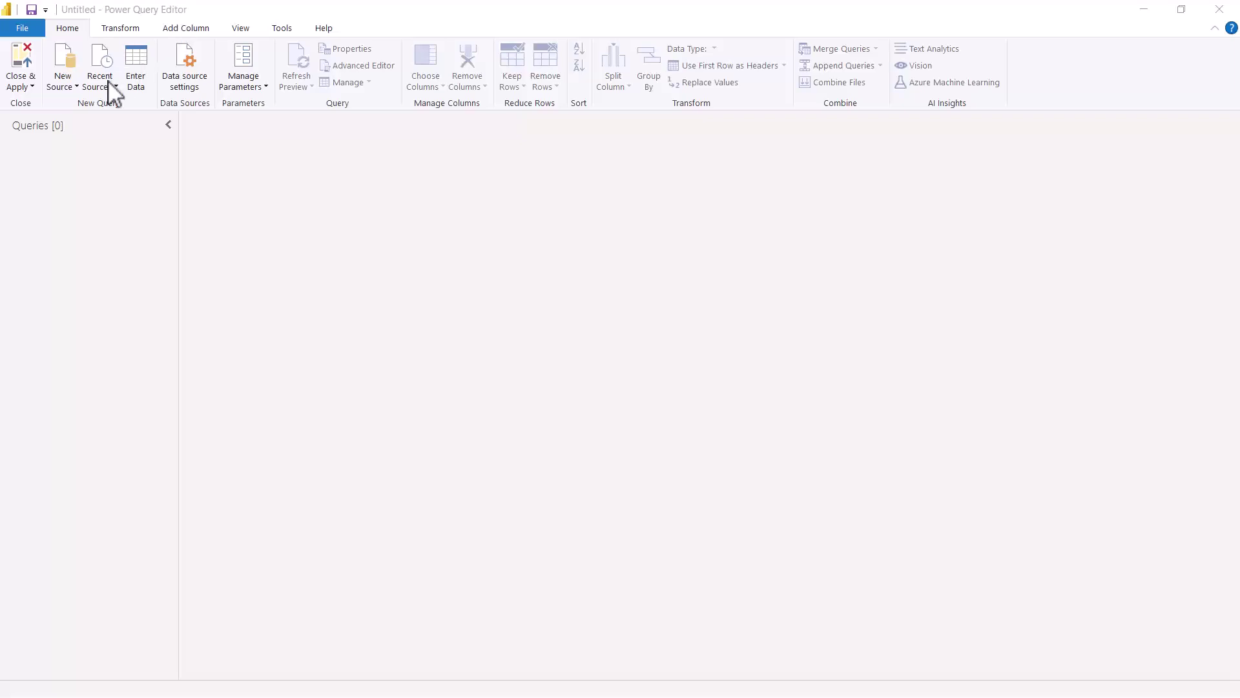
Connect to a new web source using the ESPNcricinfo Test match results URL for the year 2000.
click(76, 88)
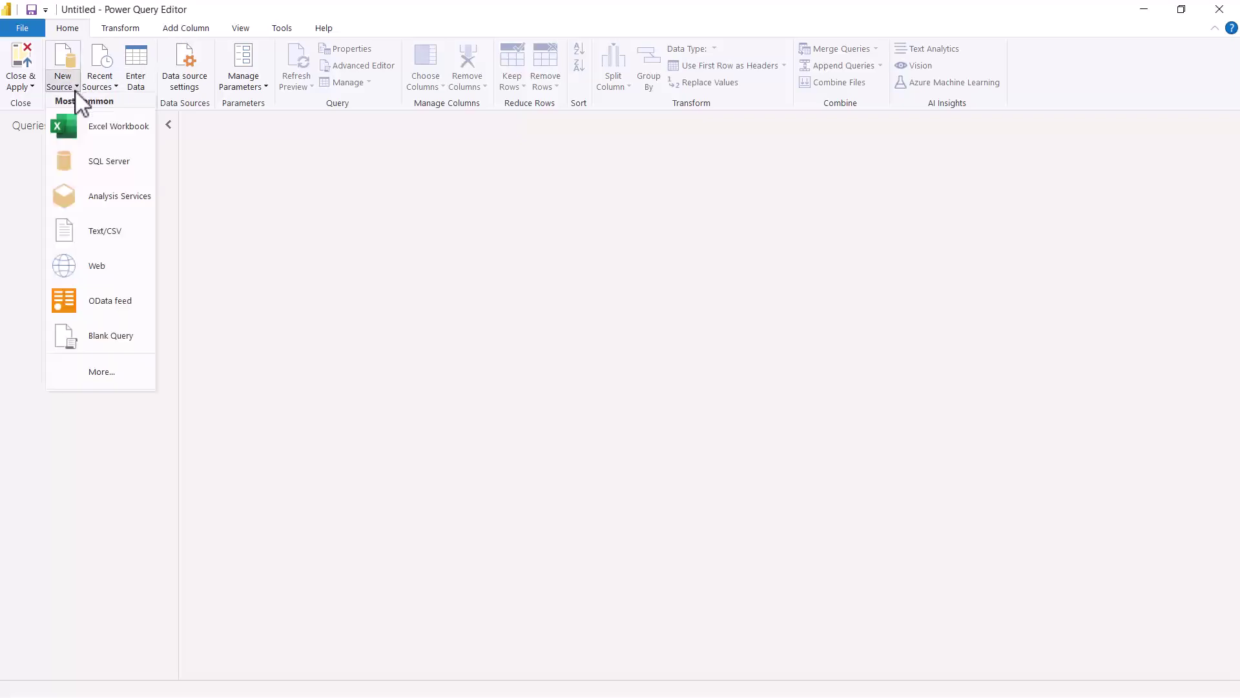
click(102, 267)
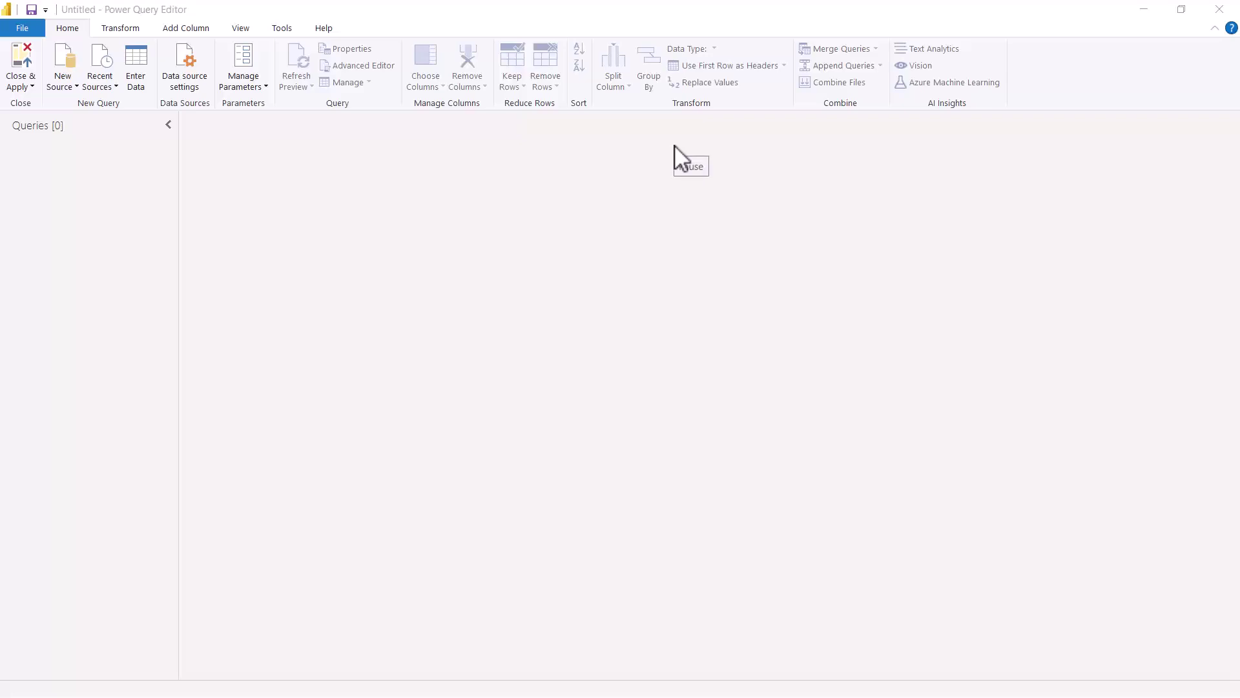
key(ctrl+v)
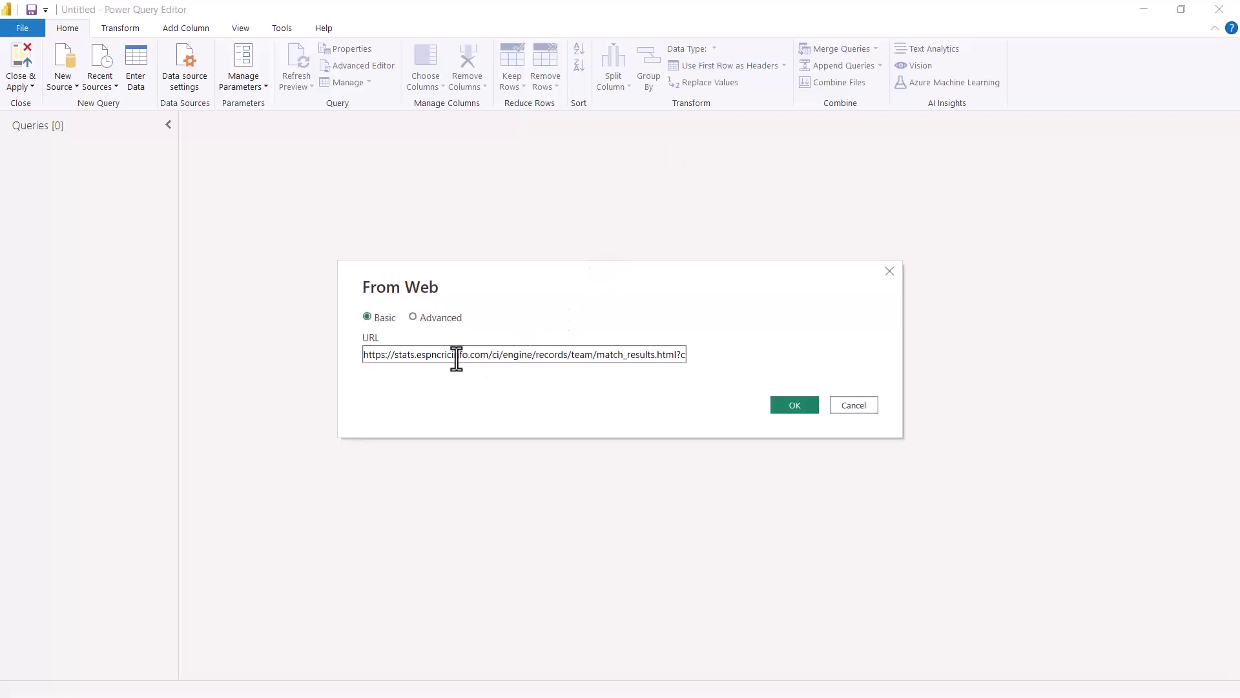
click(787, 407)
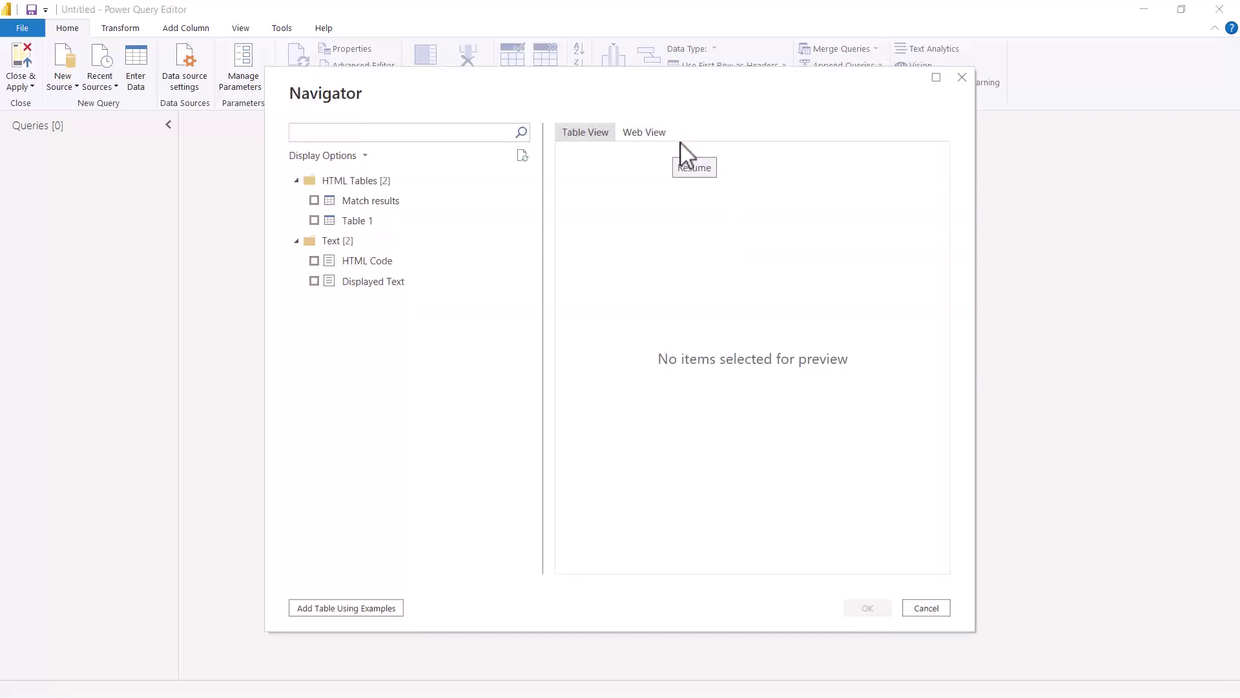
Load the Match results HTML table as a query and promote its first row to headers.
click(314, 201)
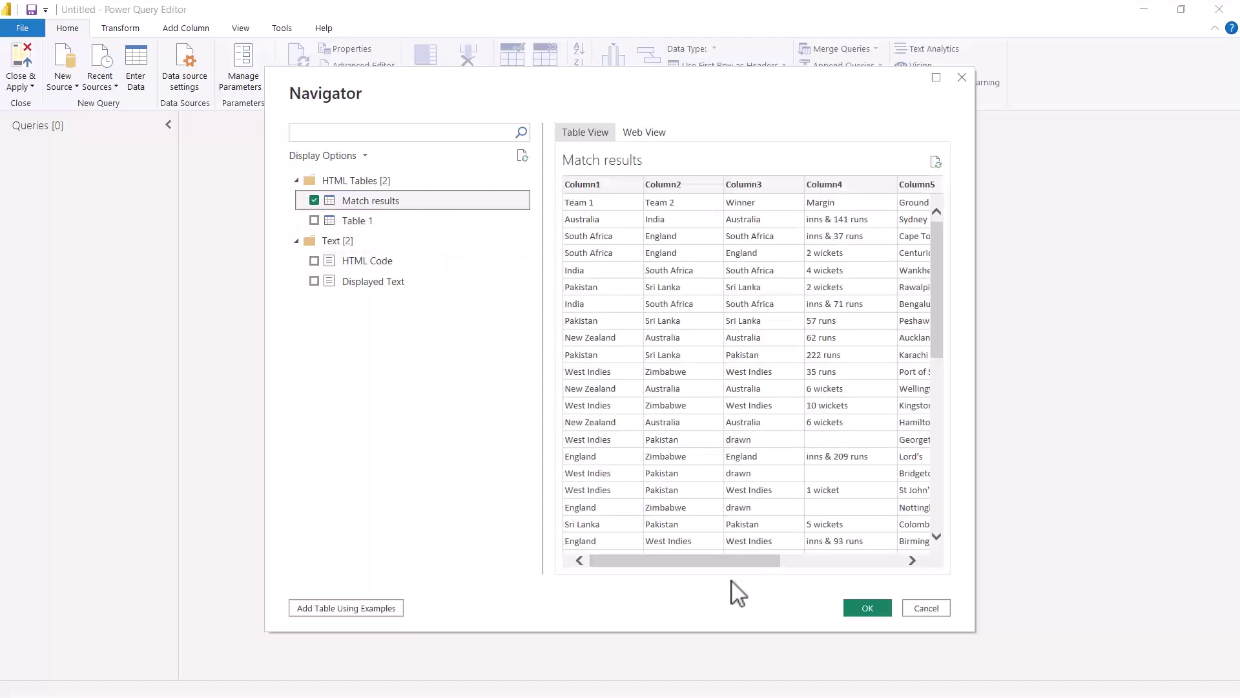
drag(707, 560, 653, 551)
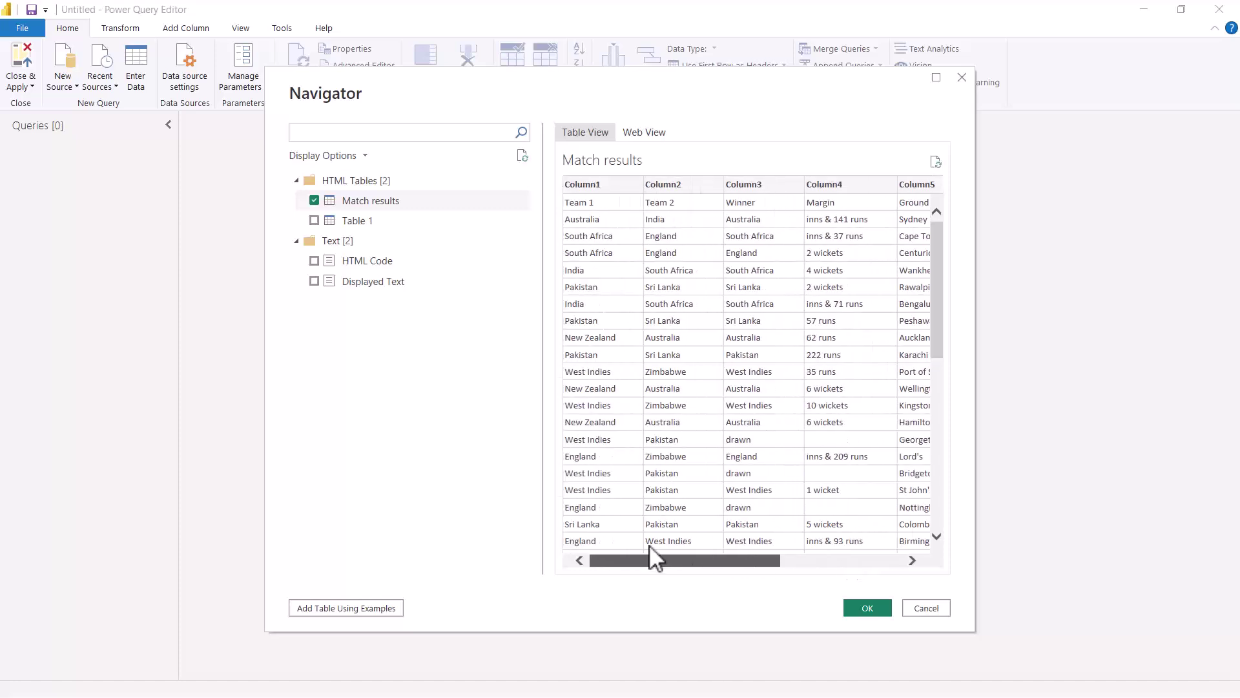
click(868, 608)
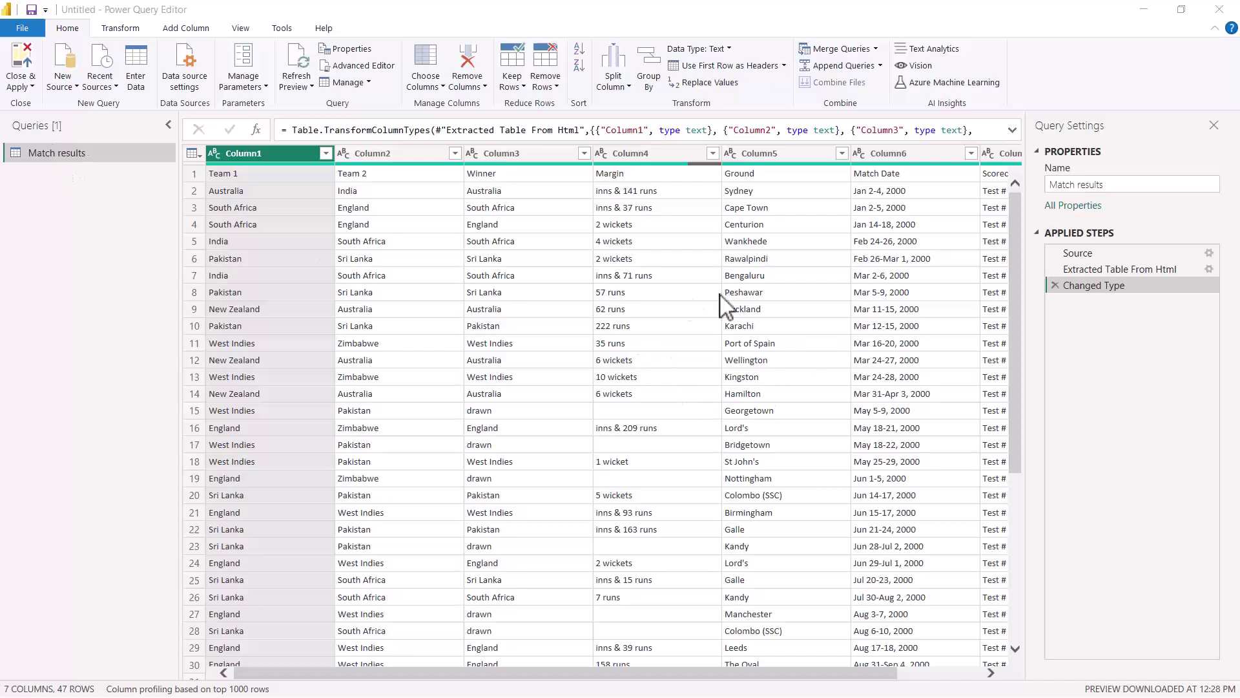
drag(1078, 270, 1085, 253)
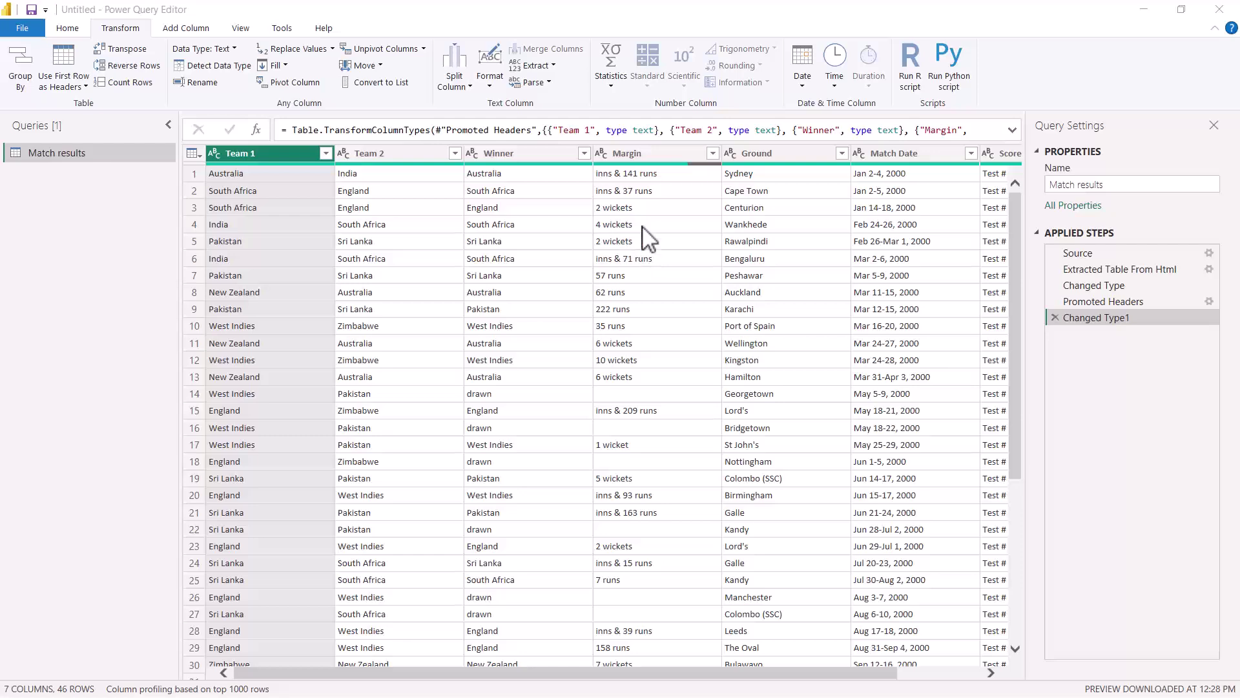
Examine the M code of the Match results query, especially the web address in its Source line.
click(65, 30)
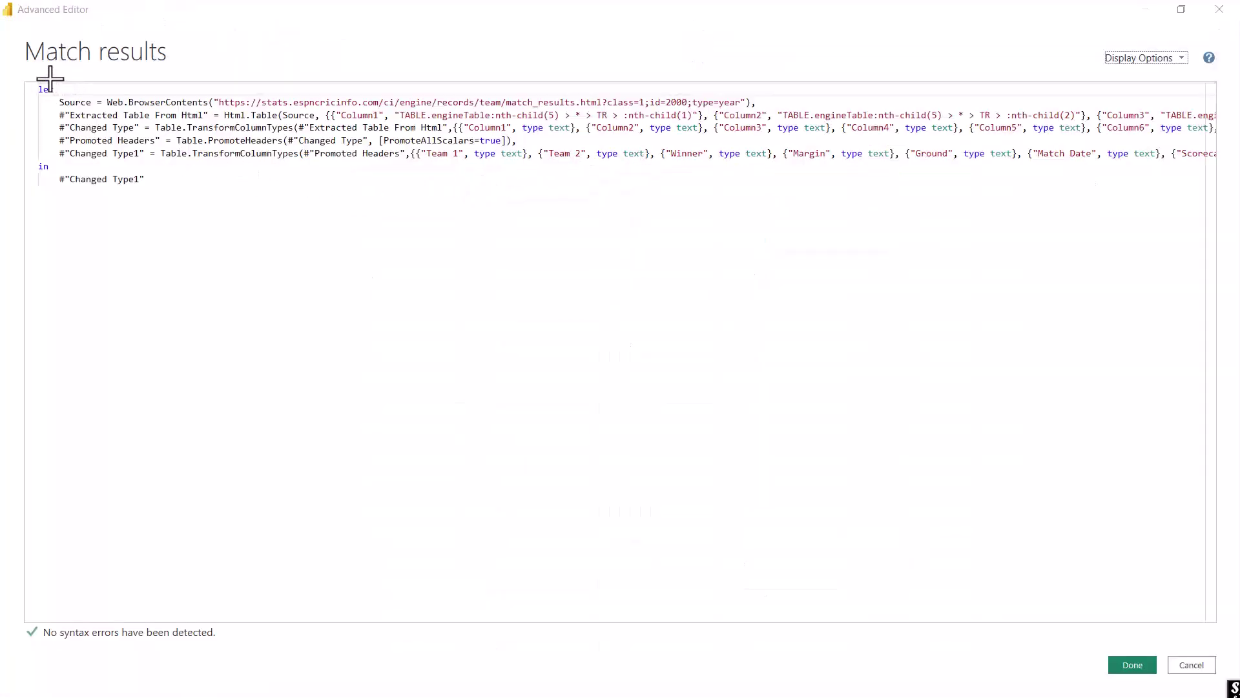
mouse_move(26, 76)
mouse_down()
mouse_move(158, 191)
mouse_move(465, 219)
mouse_move(887, 201)
mouse_move(1171, 213)
mouse_move(1226, 200)
mouse_up()
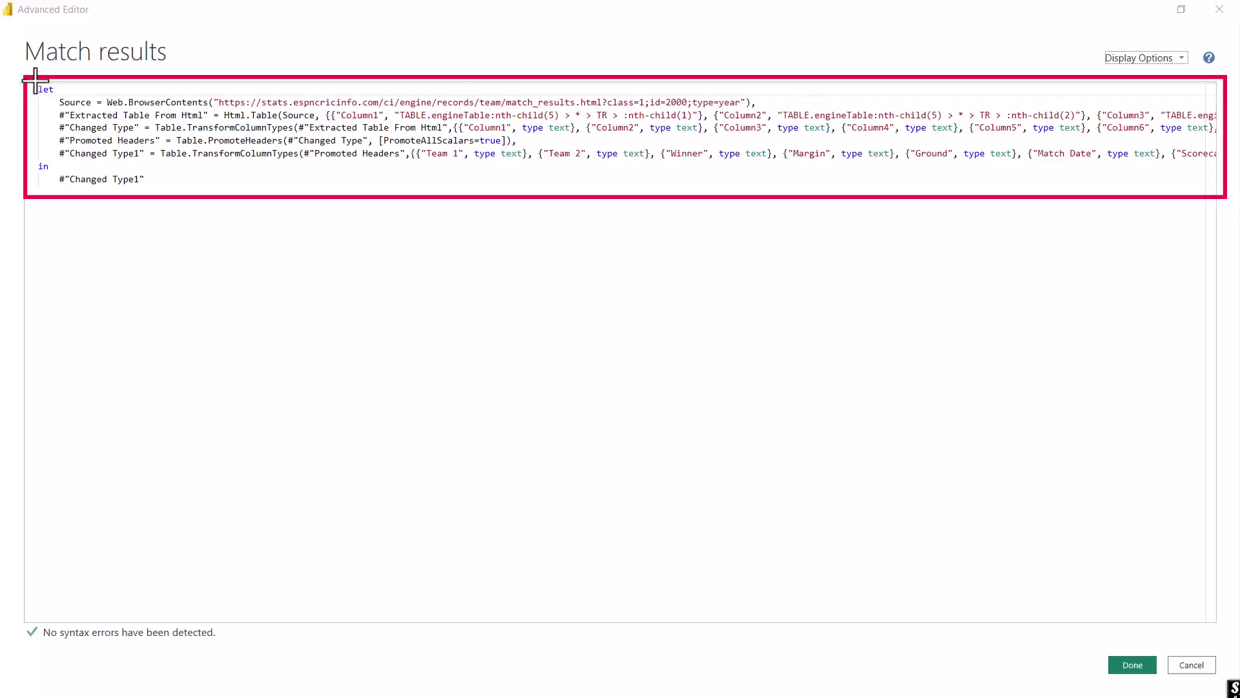
mouse_move(52, 88)
mouse_down()
mouse_move(68, 104)
mouse_move(152, 116)
mouse_move(764, 115)
mouse_up()
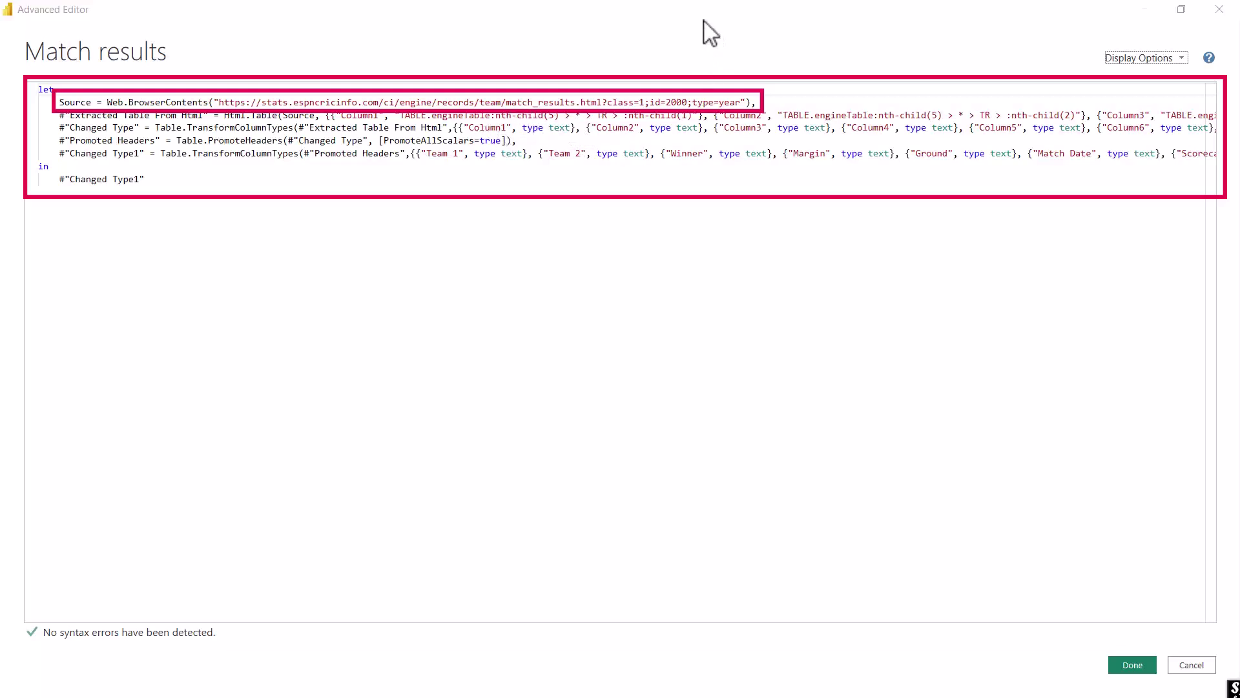
key(Escape)
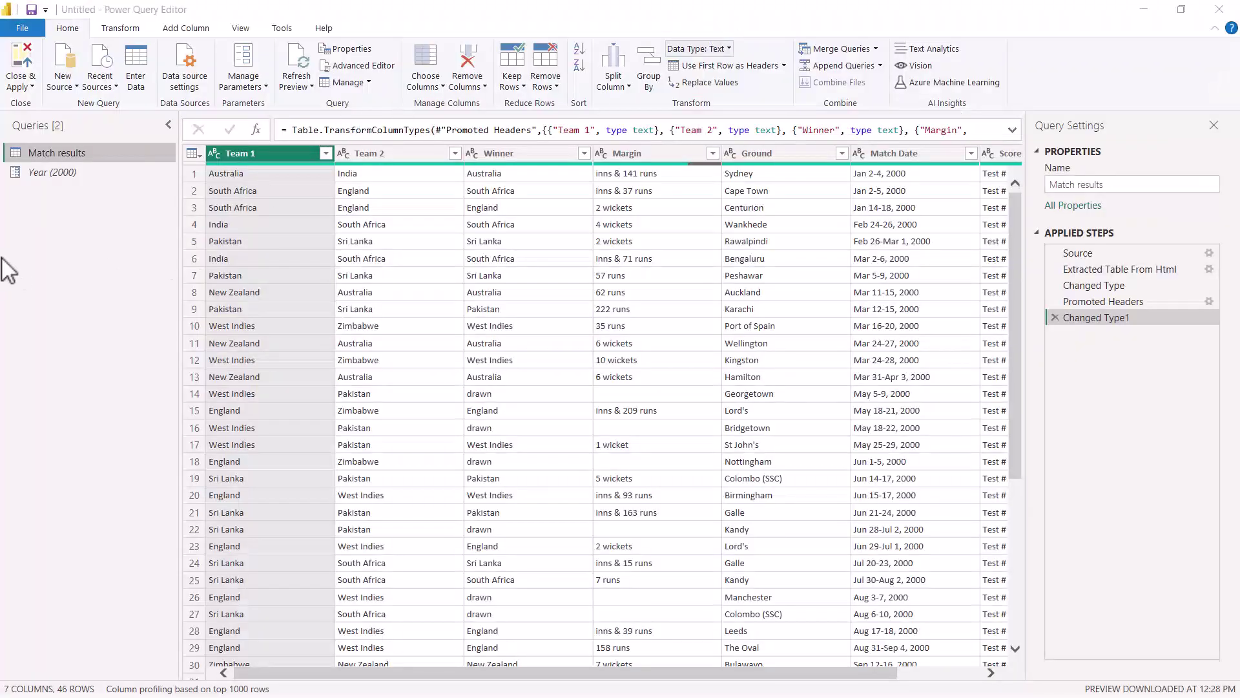
Review the Year parameter's definition, including its type, suggested values and current value.
click(59, 172)
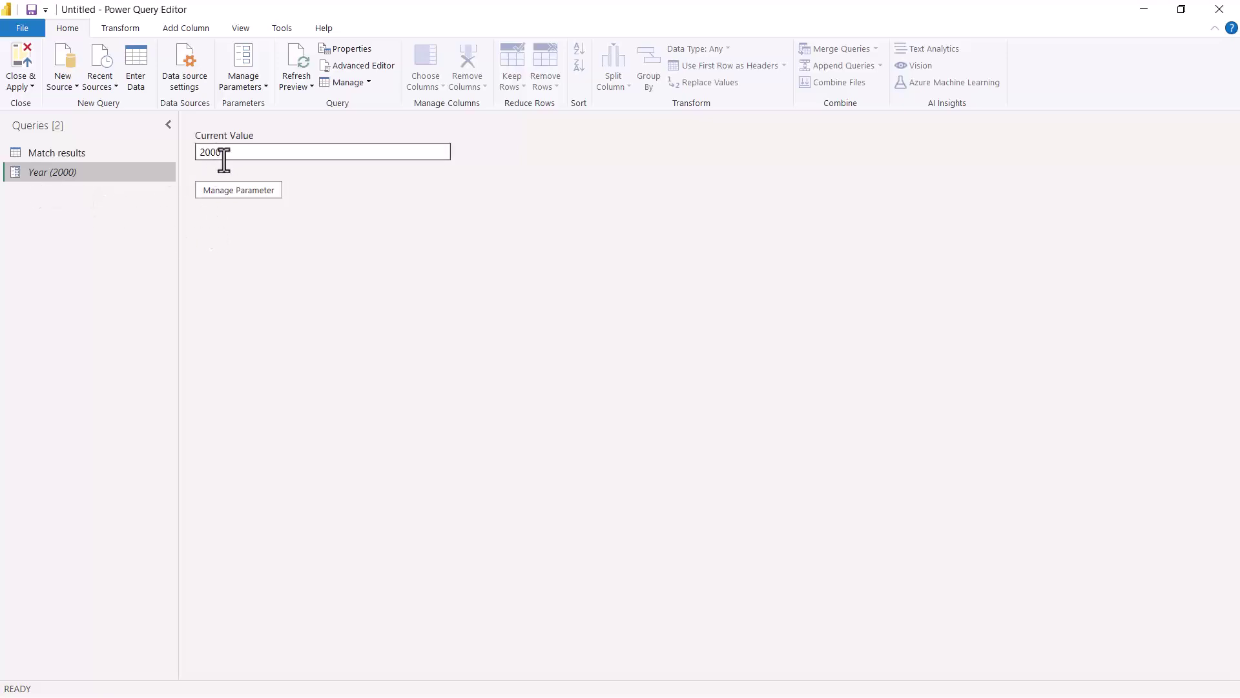
click(237, 190)
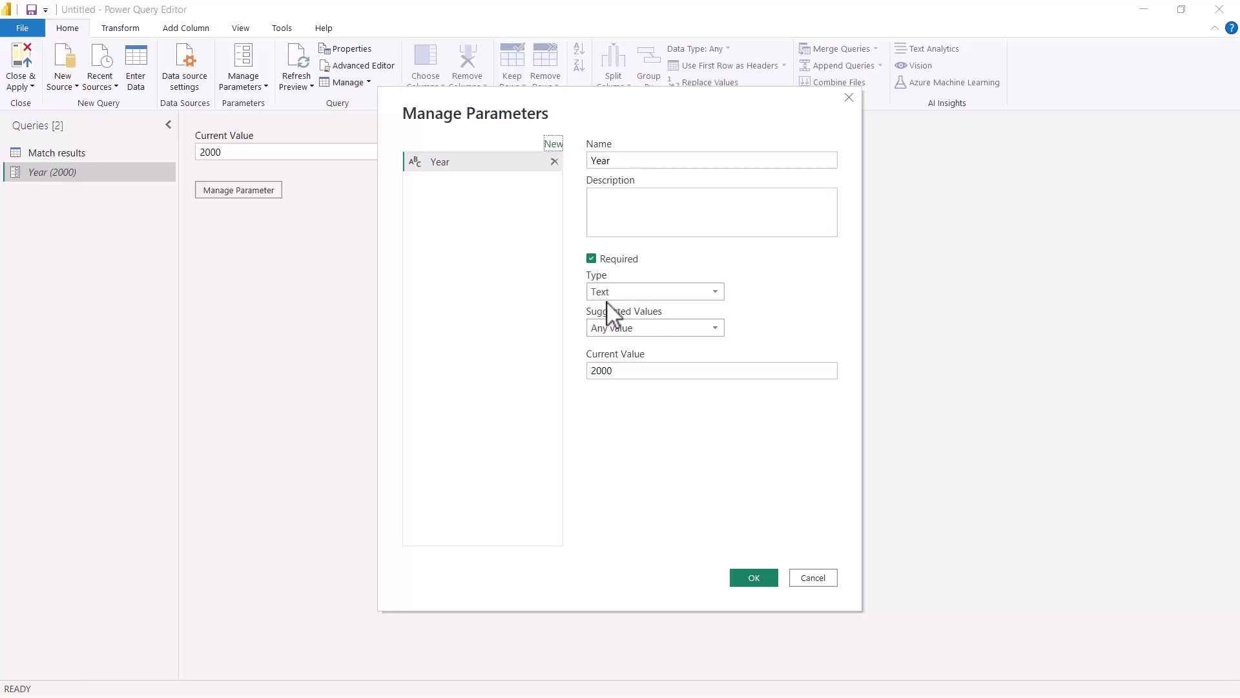
click(613, 371)
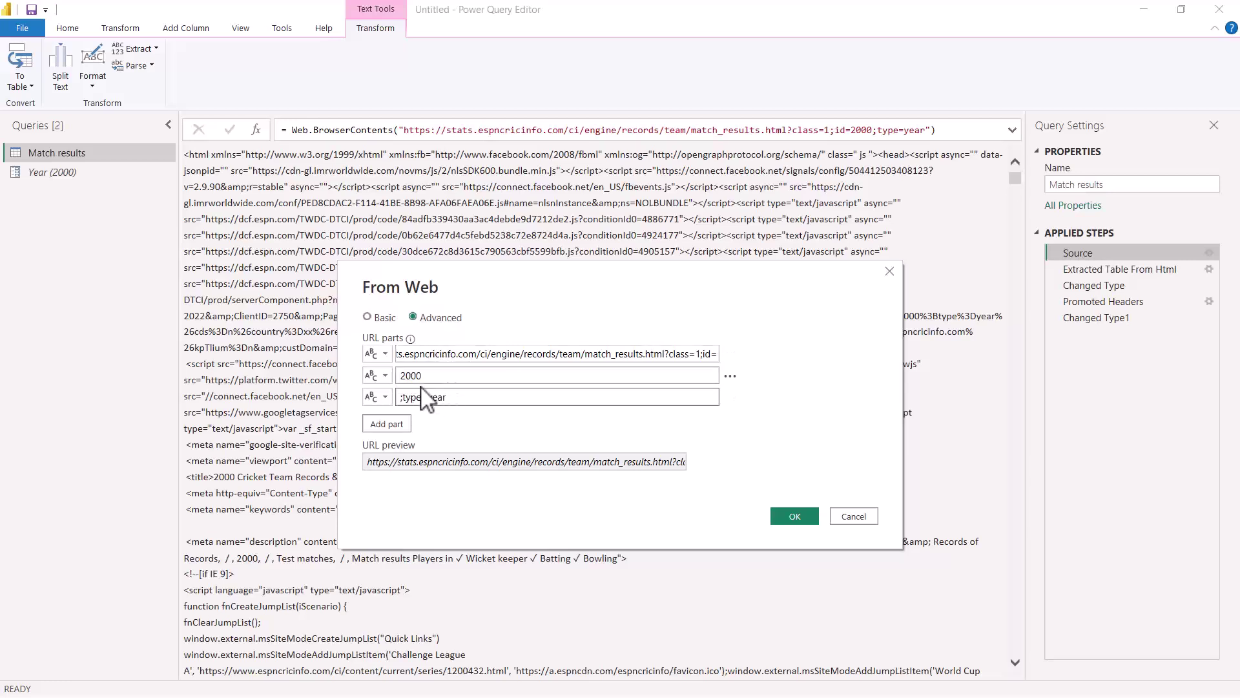
Replace the 2000 part of the Match results query's source URL with the Year parameter.
click(388, 377)
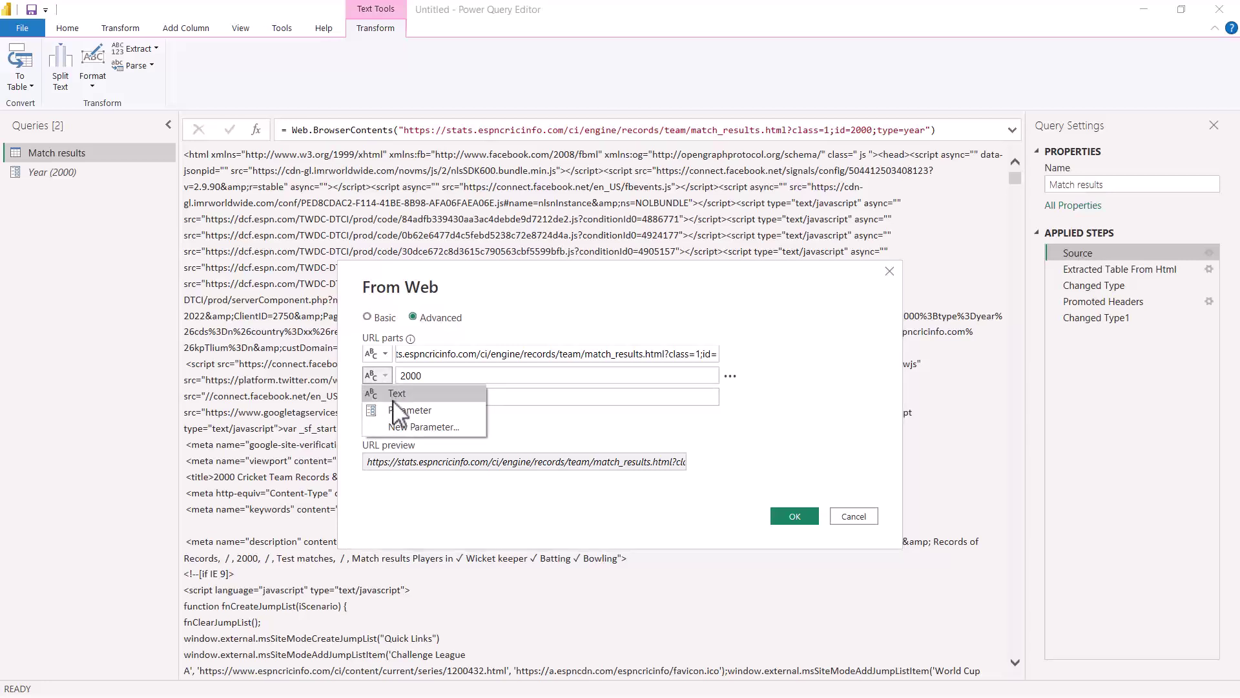
click(395, 406)
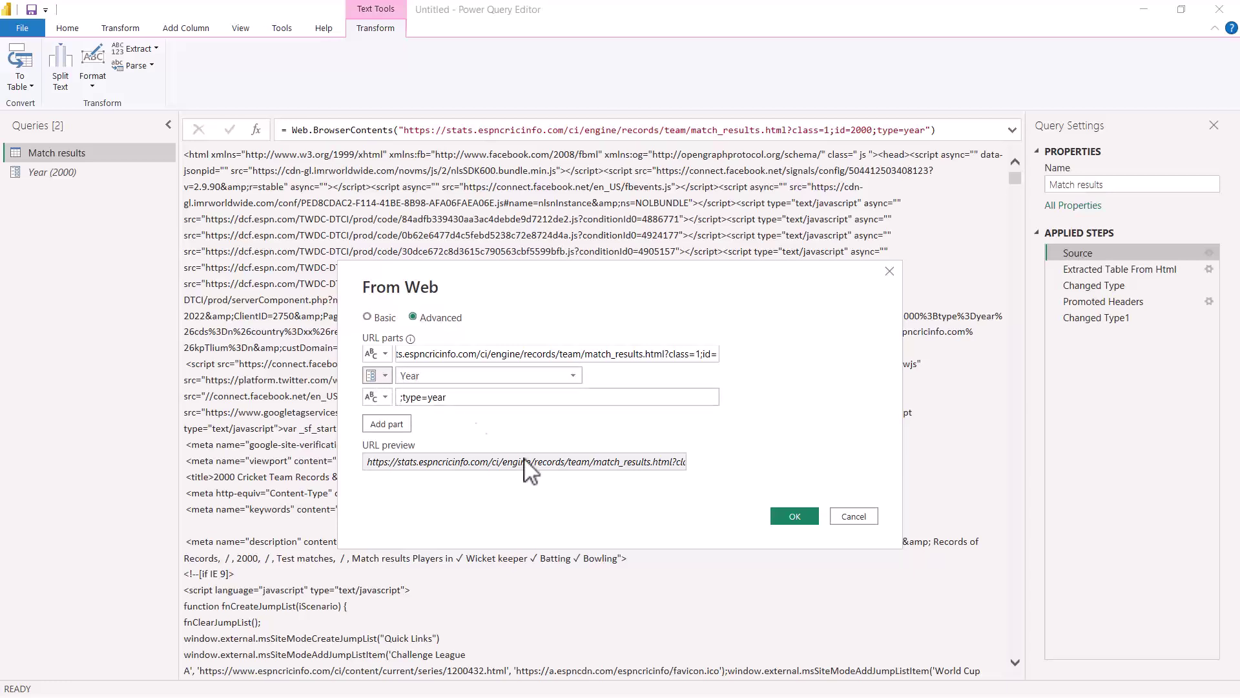
click(792, 517)
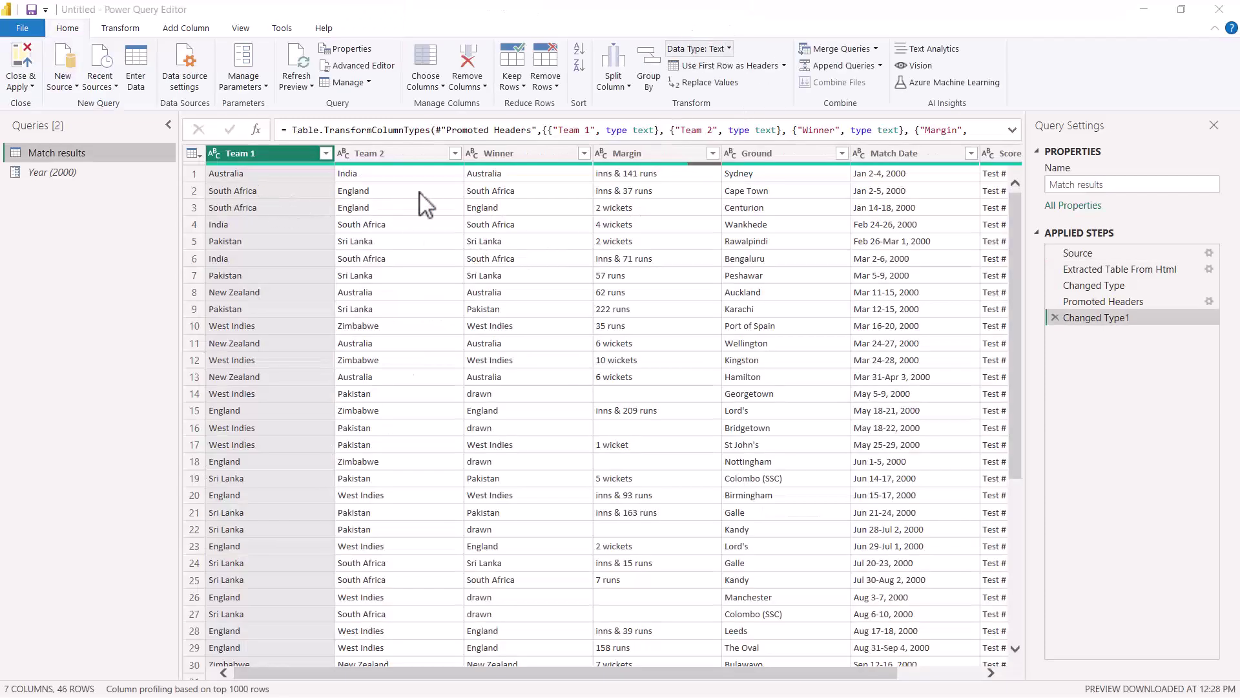
Set the Year parameter's current value to 2021 and check the Match results query's Source code.
click(39, 174)
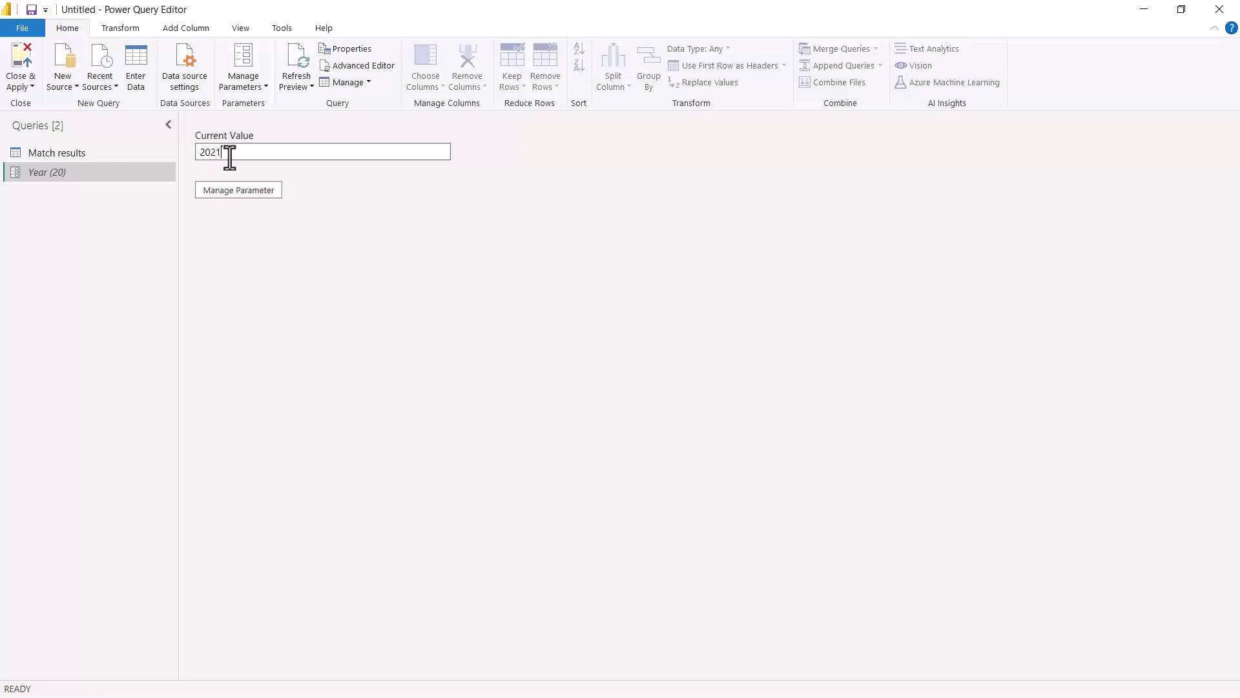
click(68, 153)
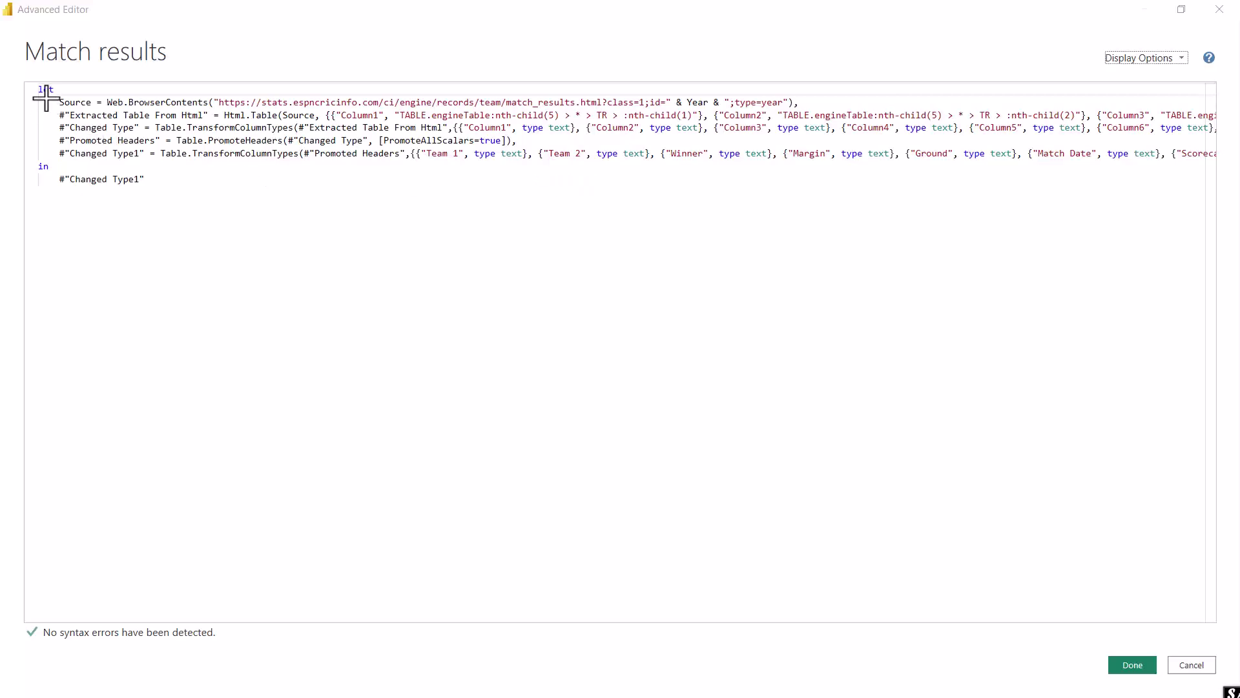
mouse_move(46, 84)
mouse_down()
mouse_move(110, 116)
mouse_move(241, 124)
mouse_move(804, 115)
mouse_up()
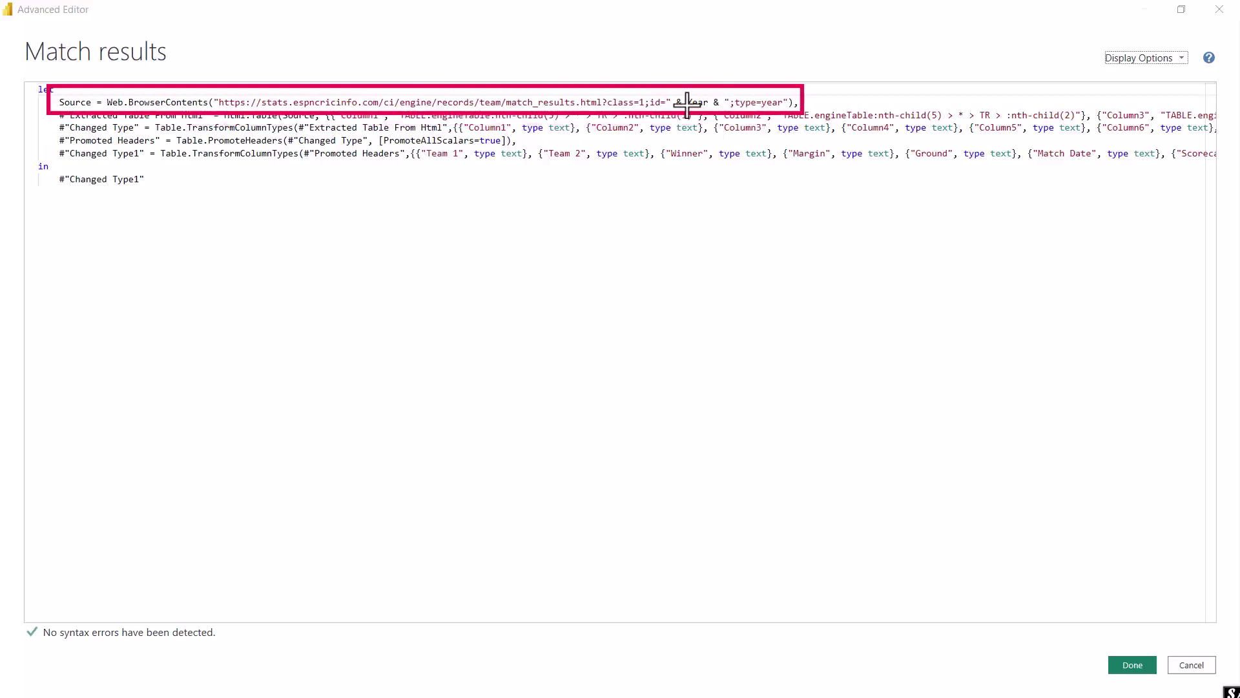
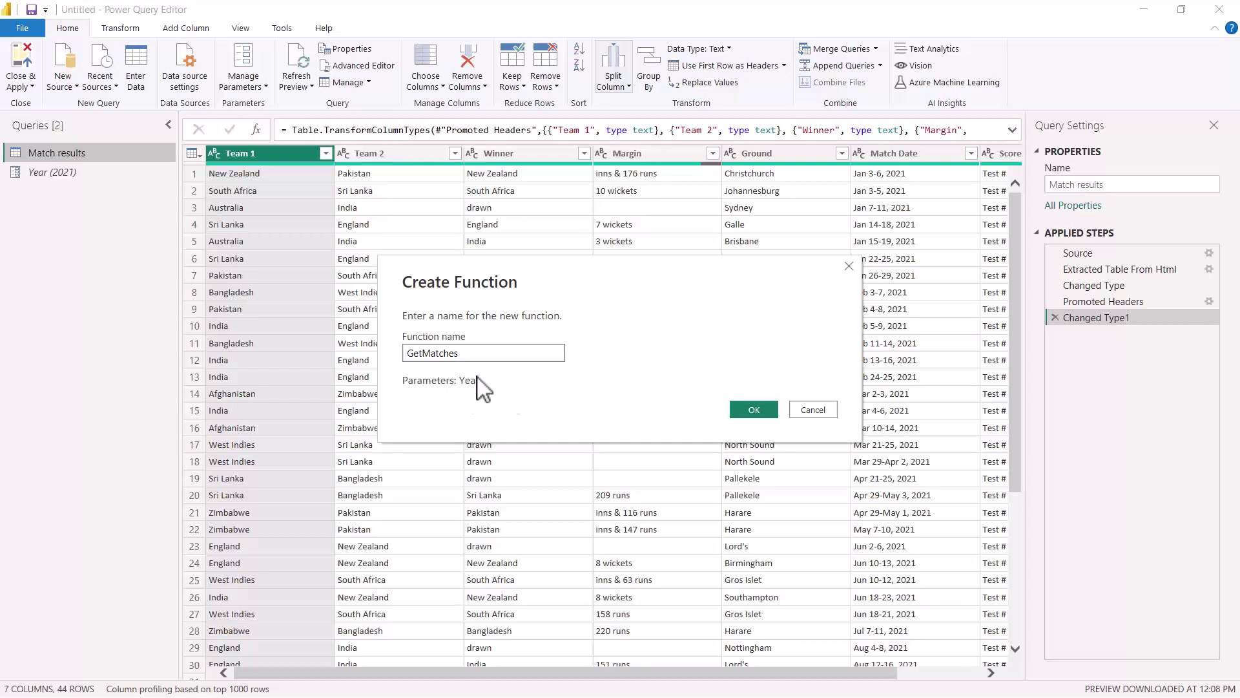
Create a function named GetMatches from the Match results query, with Year as its parameter.
click(751, 413)
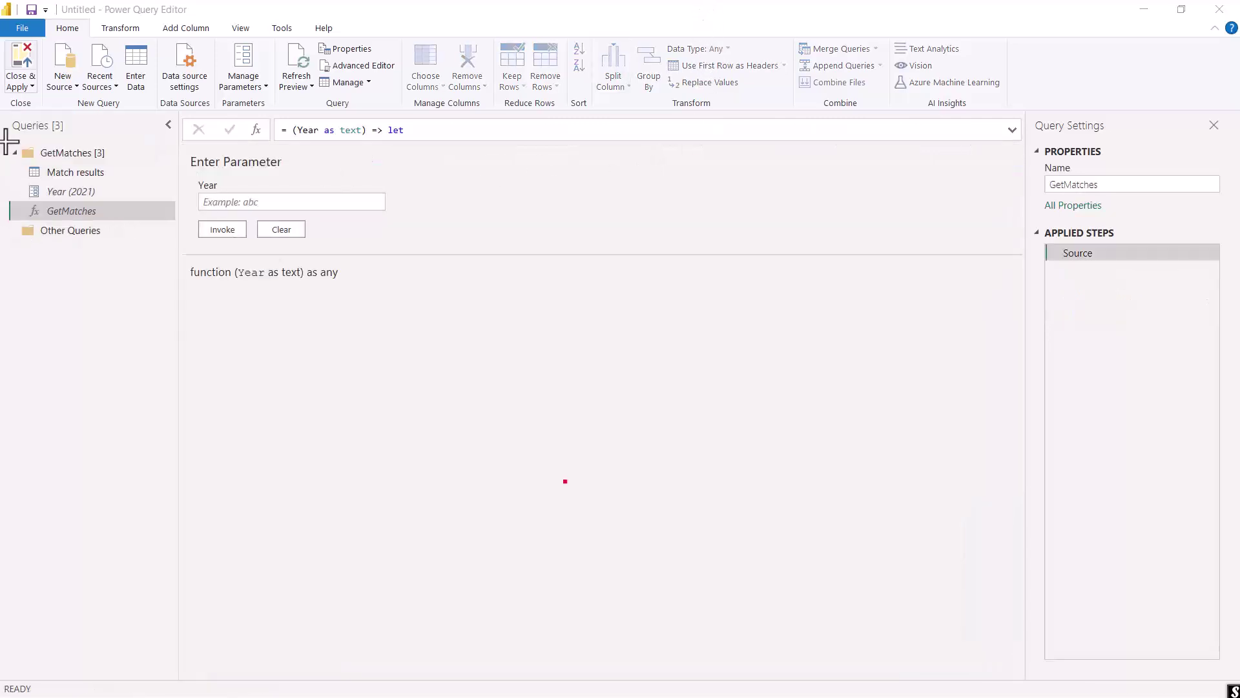
mouse_move(15, 156)
mouse_down()
mouse_move(109, 189)
mouse_move(133, 222)
mouse_move(151, 225)
mouse_up()
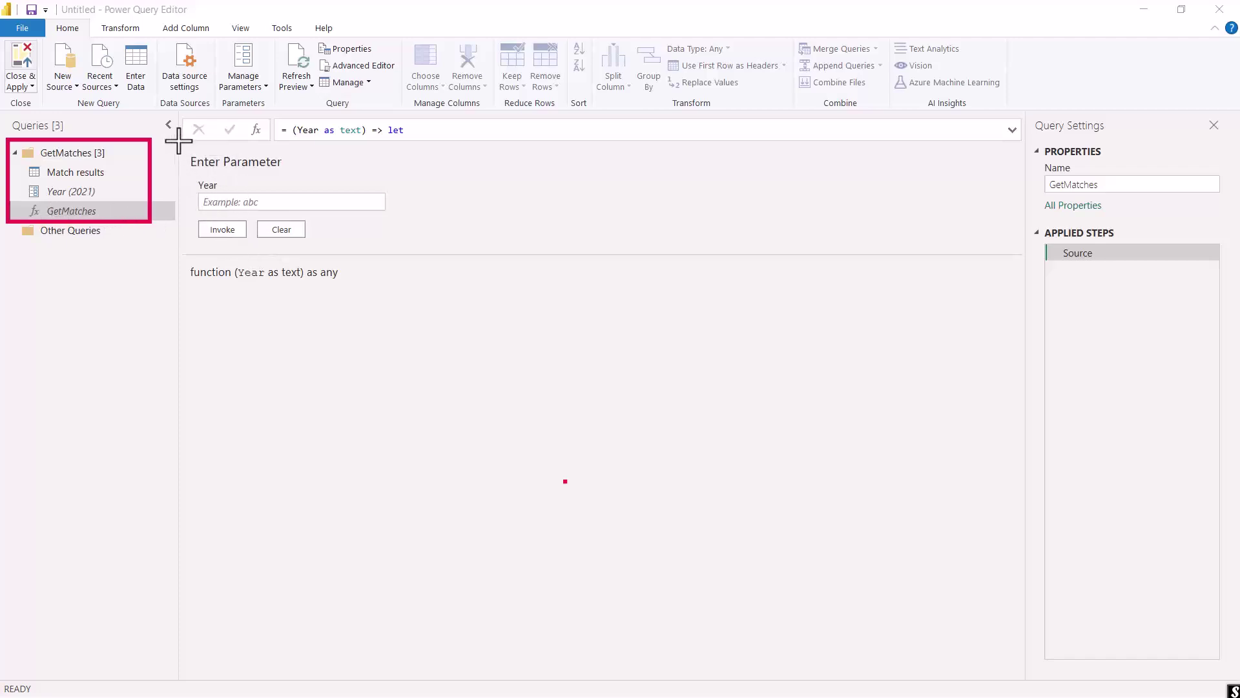
mouse_move(180, 147)
mouse_down()
mouse_move(215, 255)
mouse_move(336, 296)
mouse_move(454, 302)
mouse_up()
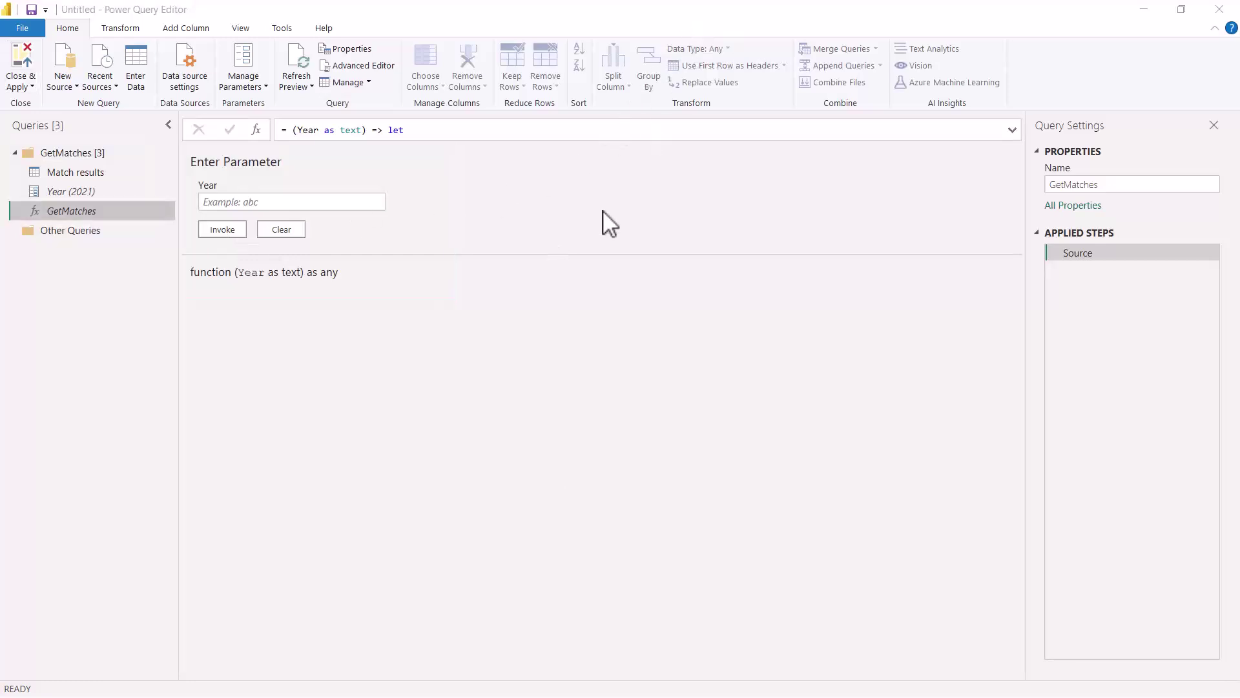
Invoke the GetMatches function for the year 2020 and check the match dates in the resulting table.
click(301, 202)
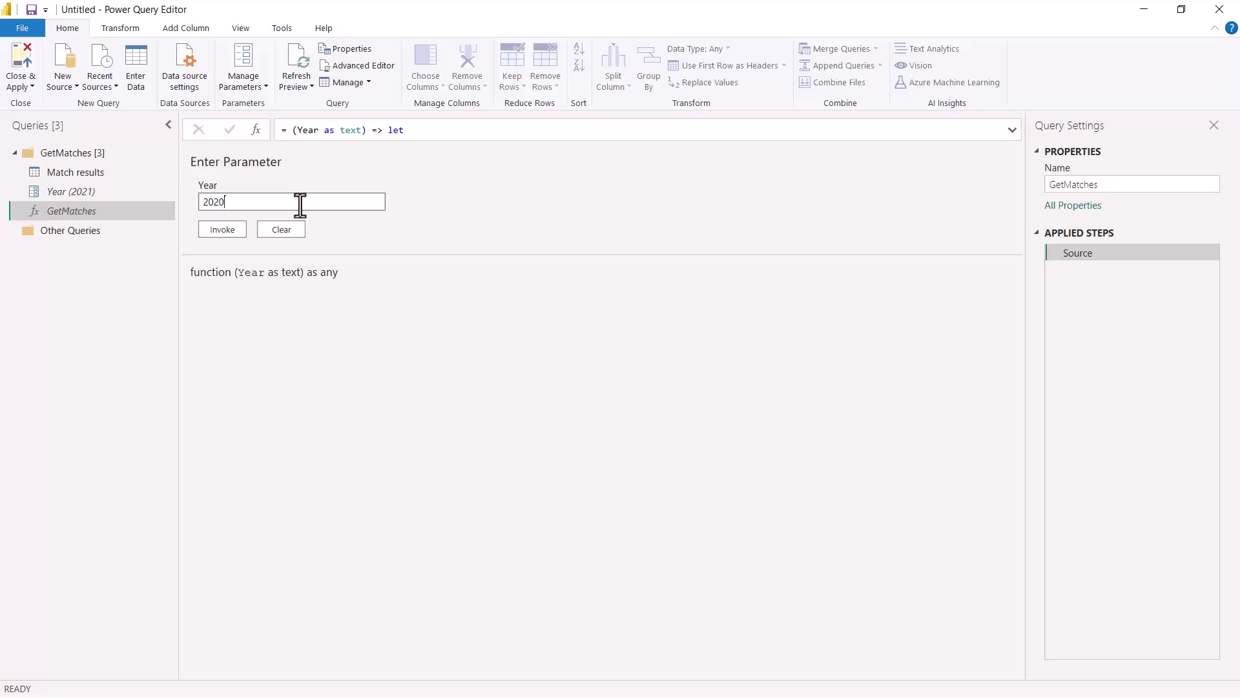
click(222, 231)
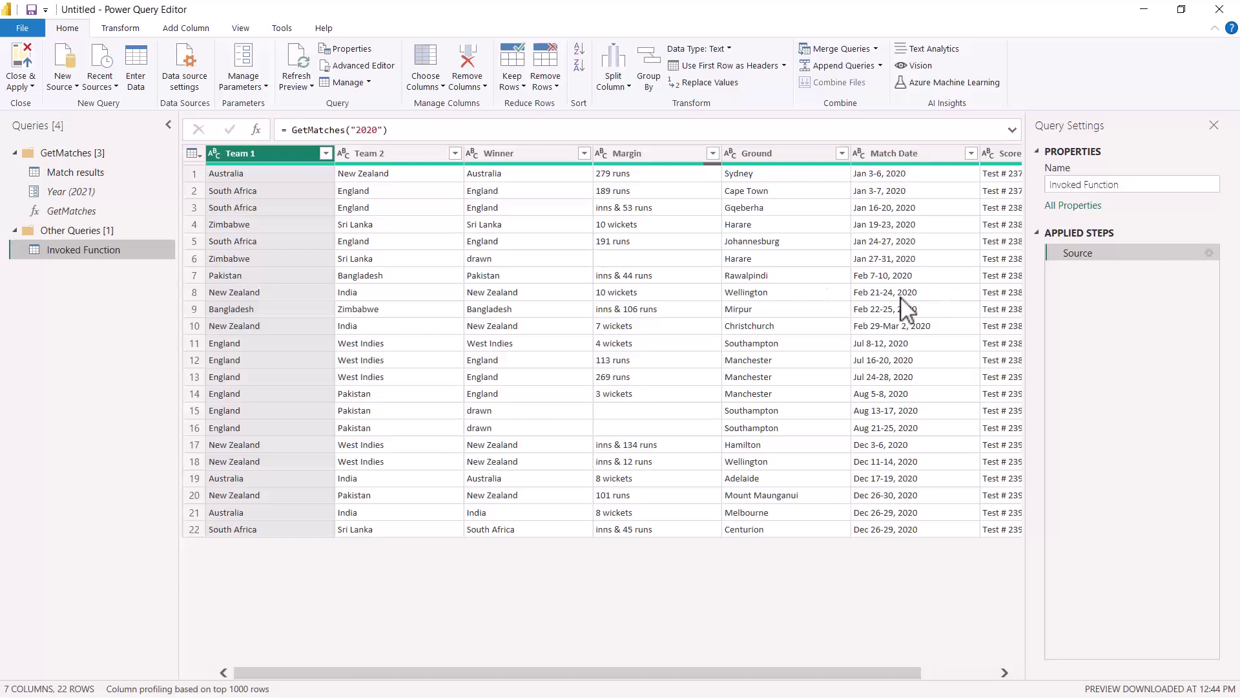
click(893, 479)
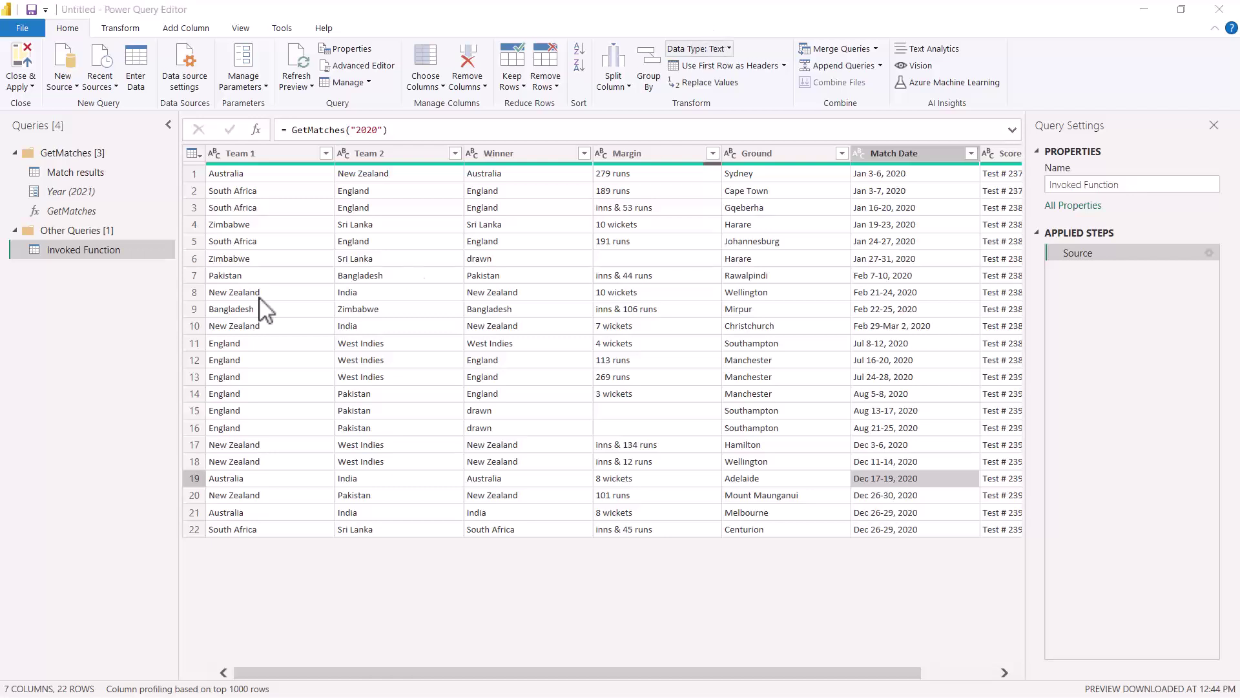
Examine the M code of the GetMatches function in the Advanced Editor.
click(59, 211)
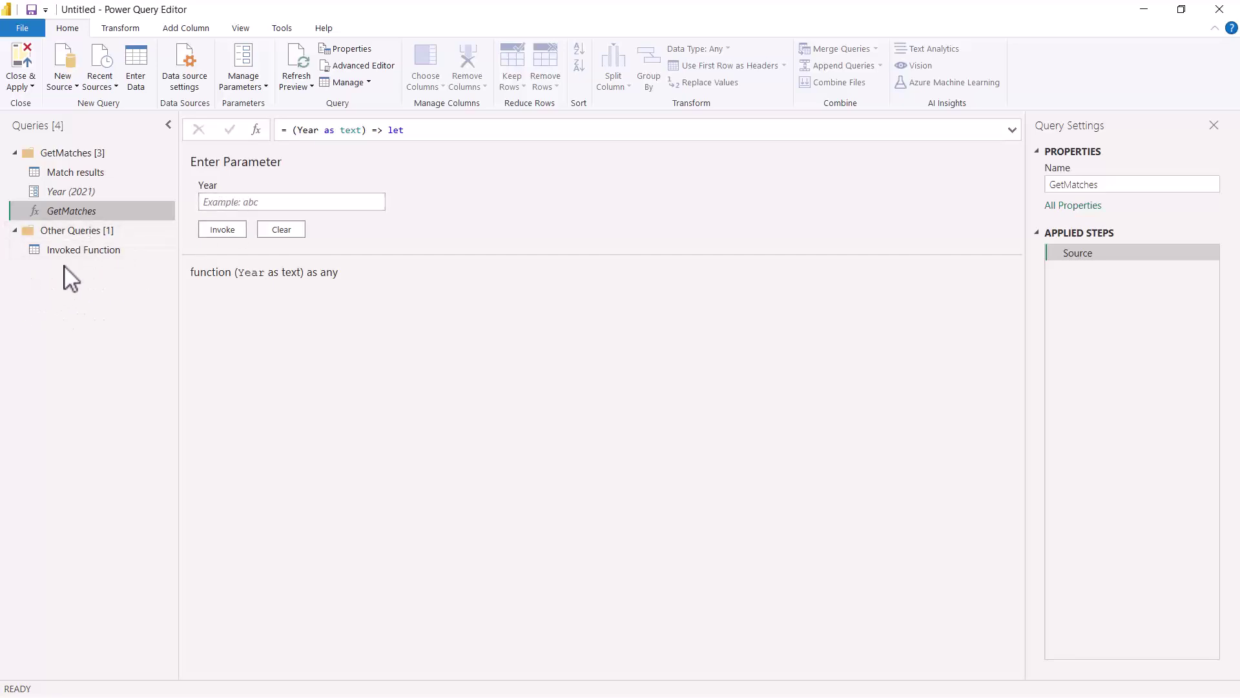
click(219, 201)
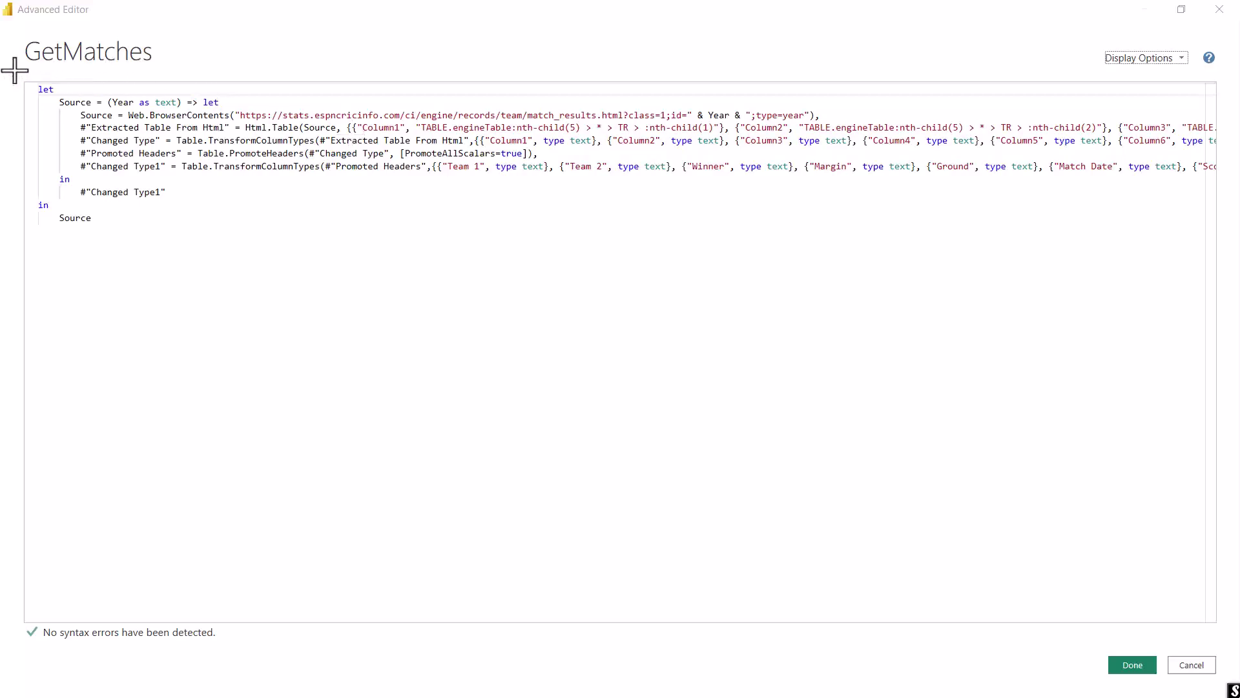
mouse_move(13, 69)
mouse_down()
mouse_move(69, 165)
mouse_move(336, 233)
mouse_move(1230, 243)
mouse_up()
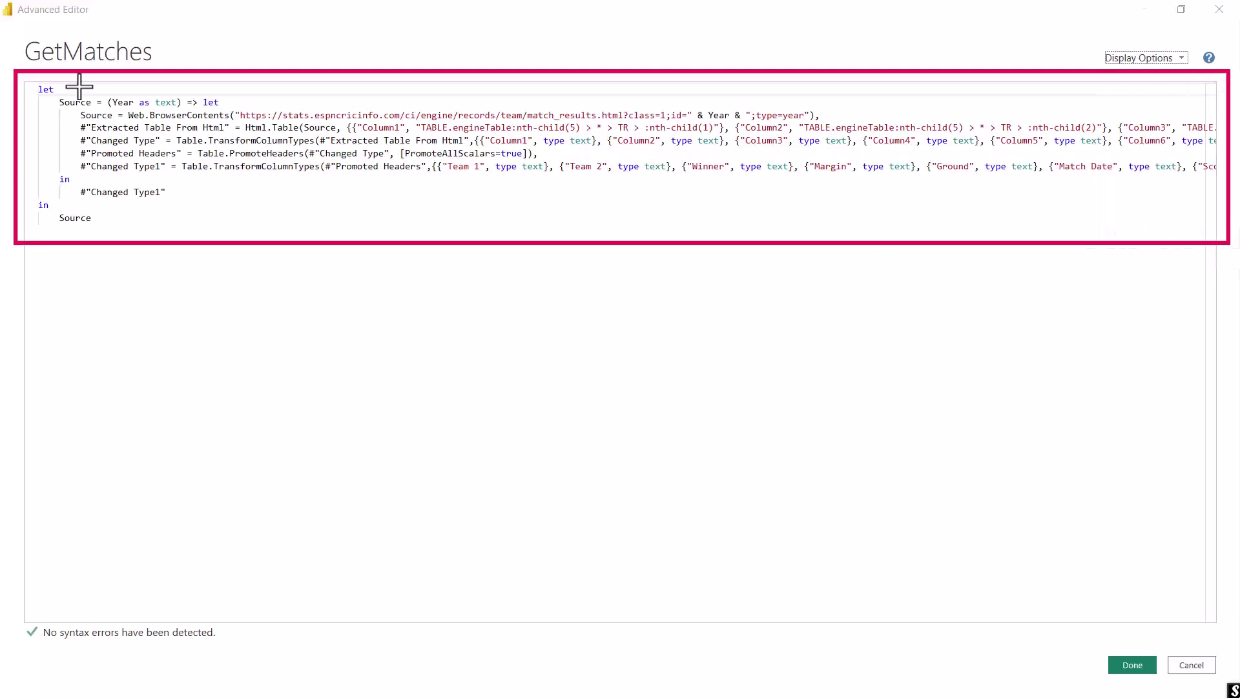